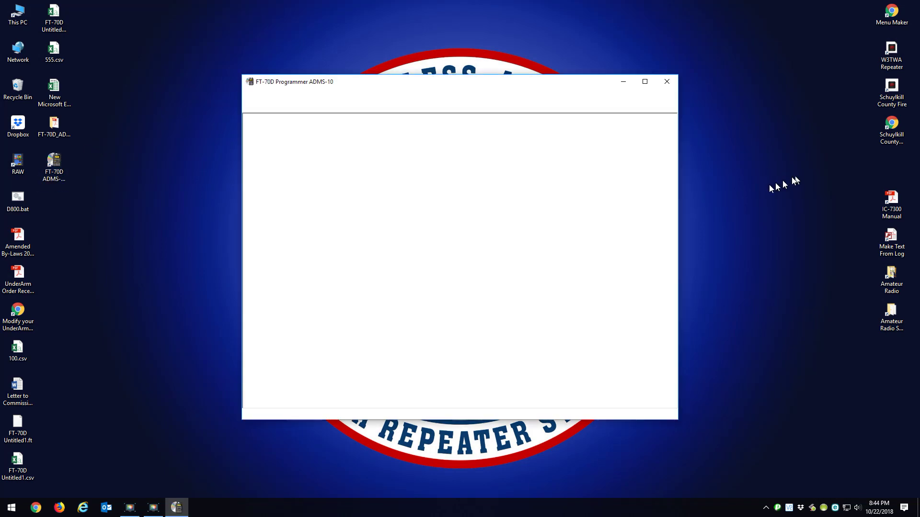
# - Load the FT-70D Untitled1 memory file into a maximized ten-channel grid
pyautogui.click(645, 81)
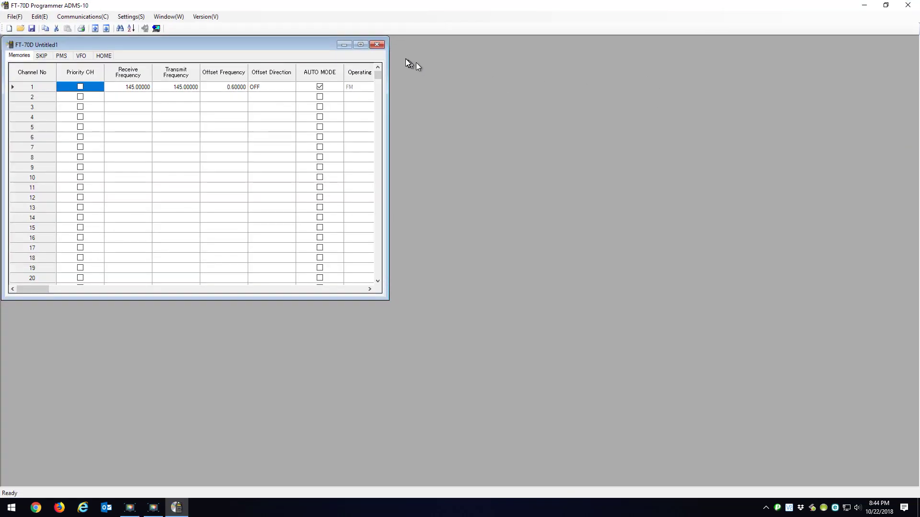
pyautogui.click(364, 46)
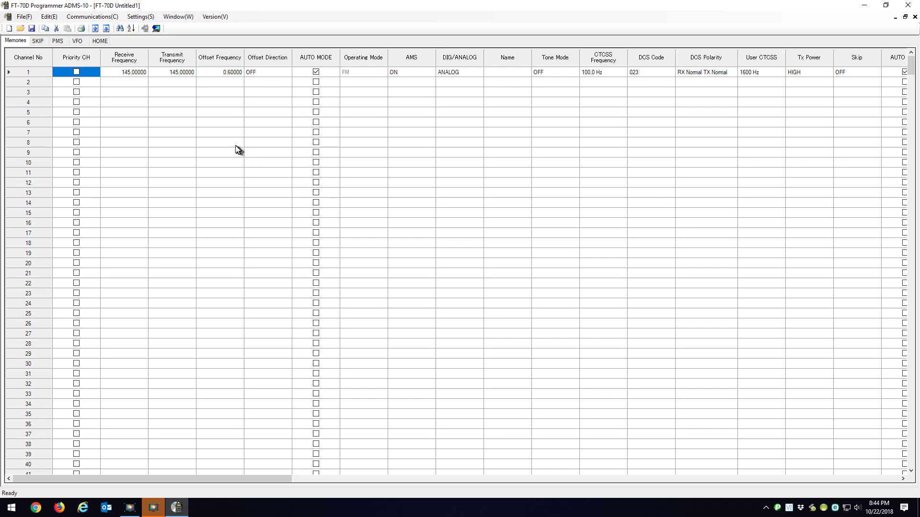
pyautogui.click(22, 29)
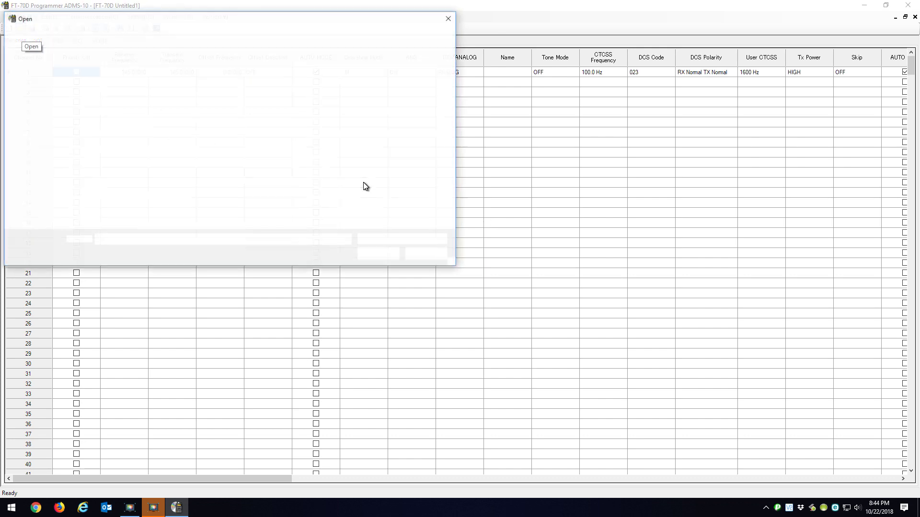
pyautogui.doubleClick(311, 93)
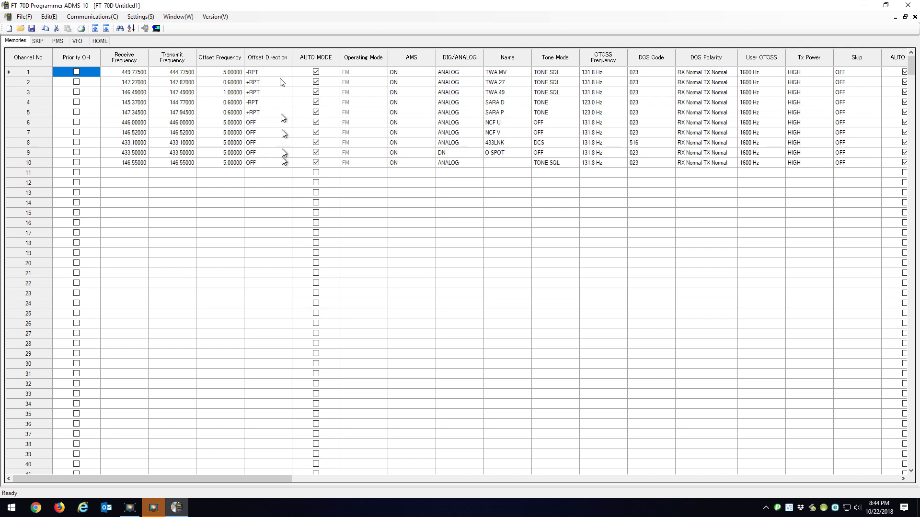
pyautogui.click(25, 17)
# - Export the channel list as yyyy.csv to the Desktop and close the channel document
pyautogui.click(43, 93)
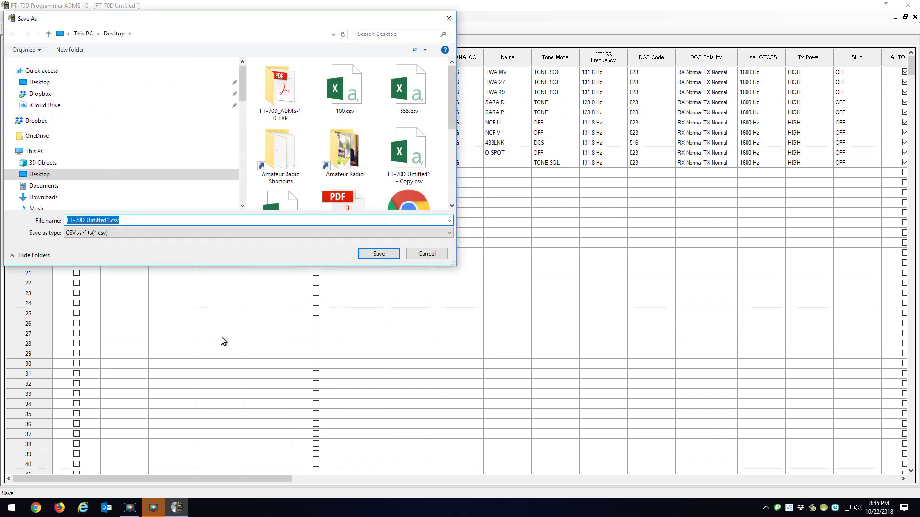
pyautogui.write('yyyy')
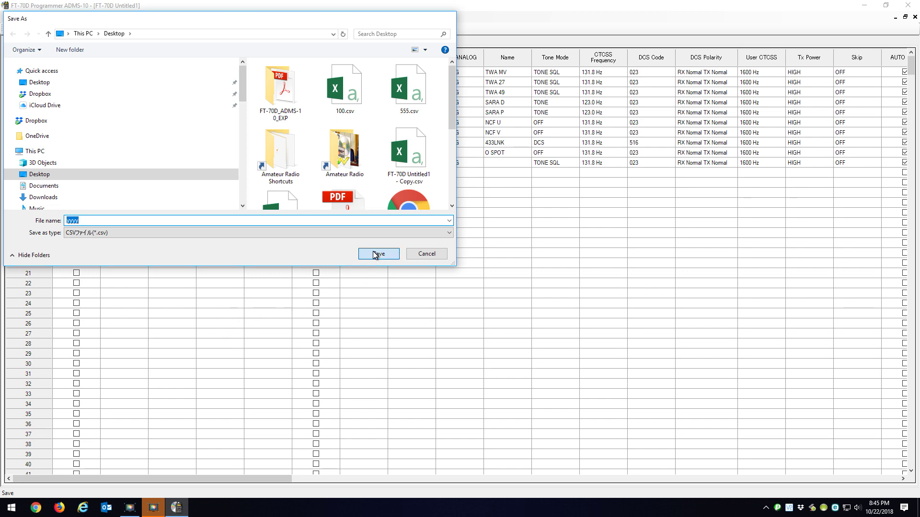
pyautogui.click(375, 255)
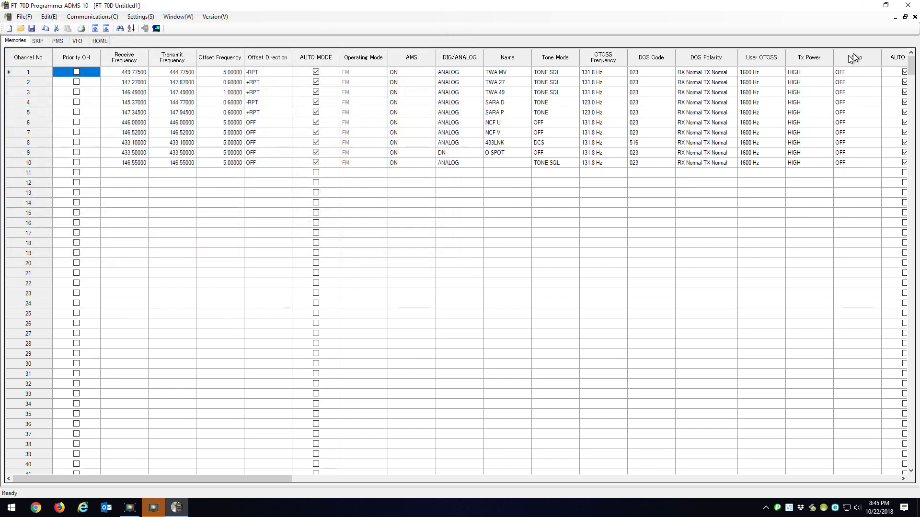
pyautogui.click(915, 20)
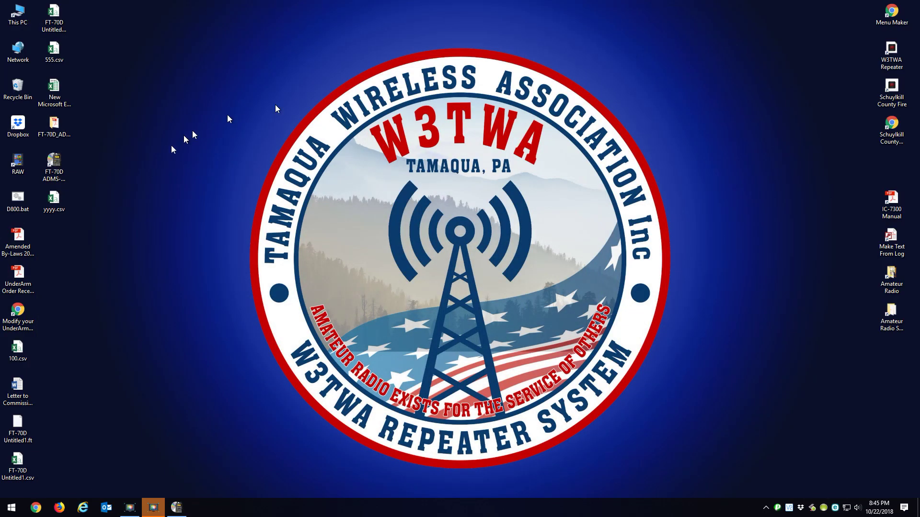
pyautogui.click(52, 203)
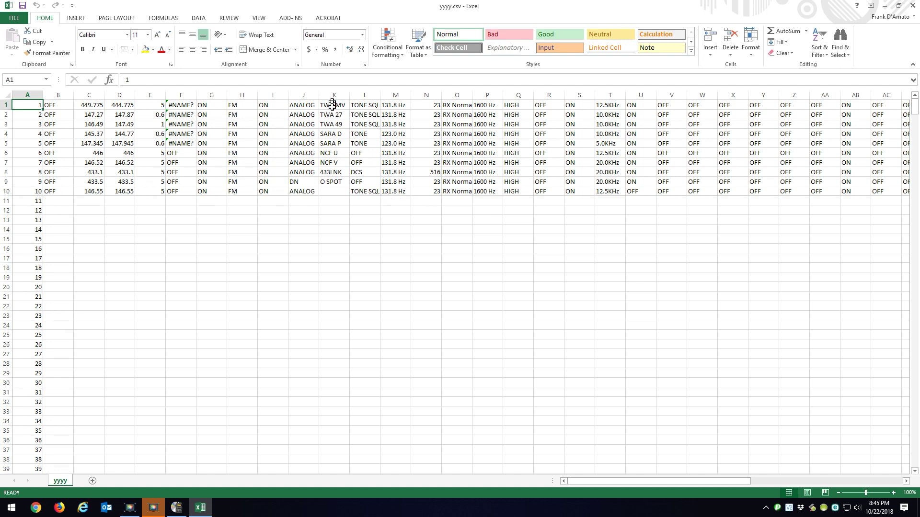
# - Name channel 10 FIX in cell K10 of yyyy.csv
pyautogui.click(329, 191)
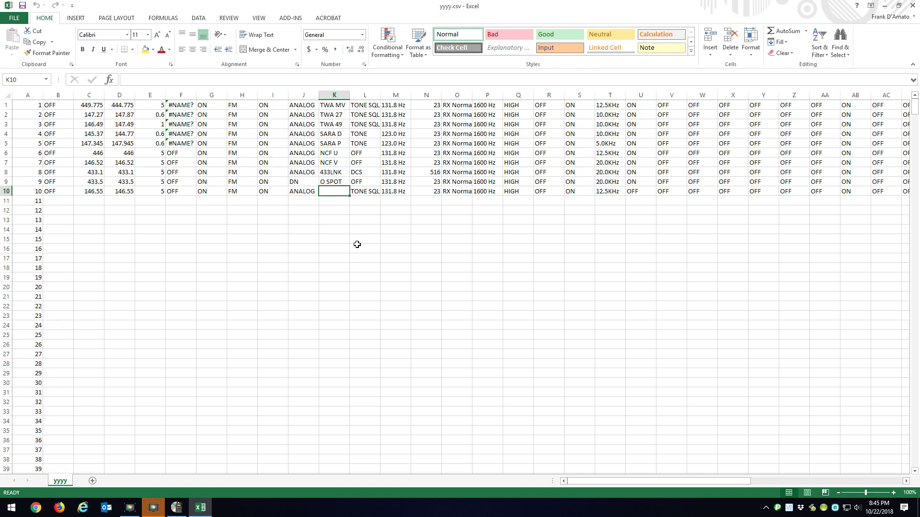
pyautogui.write('FIX')
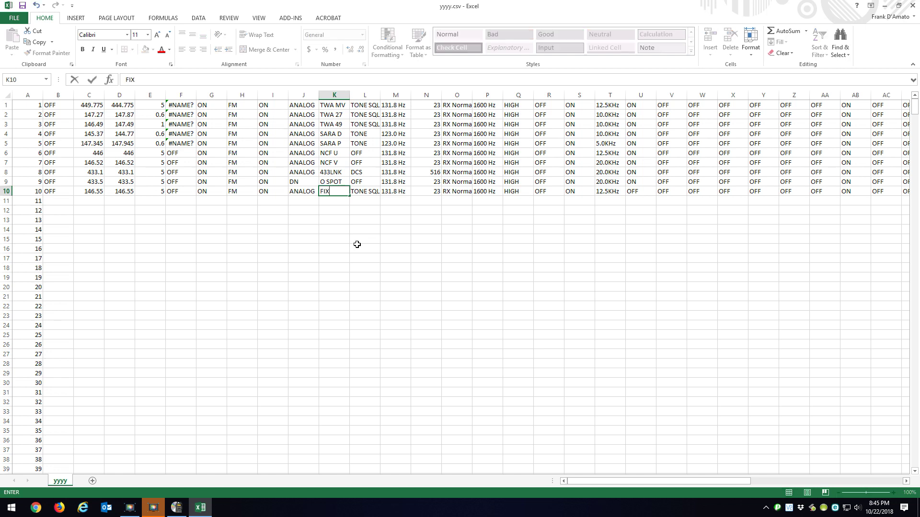
pyautogui.click(357, 245)
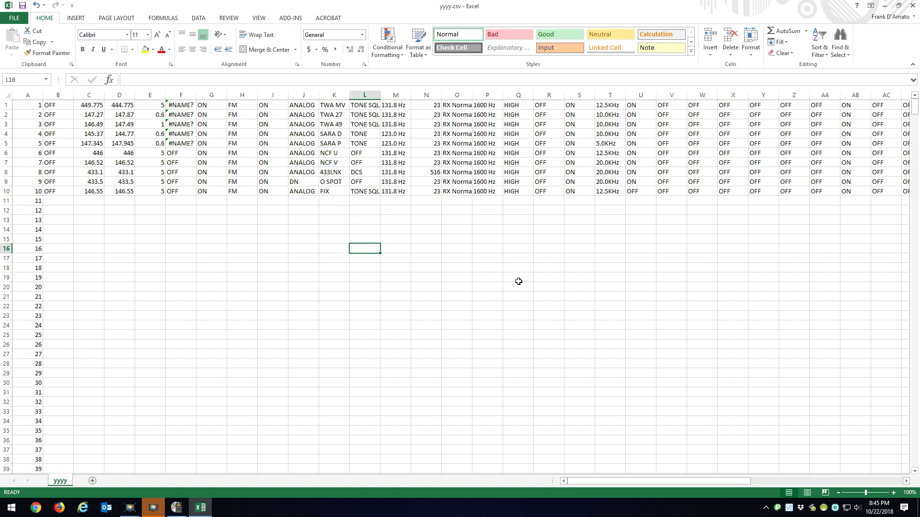
pyautogui.click(178, 95)
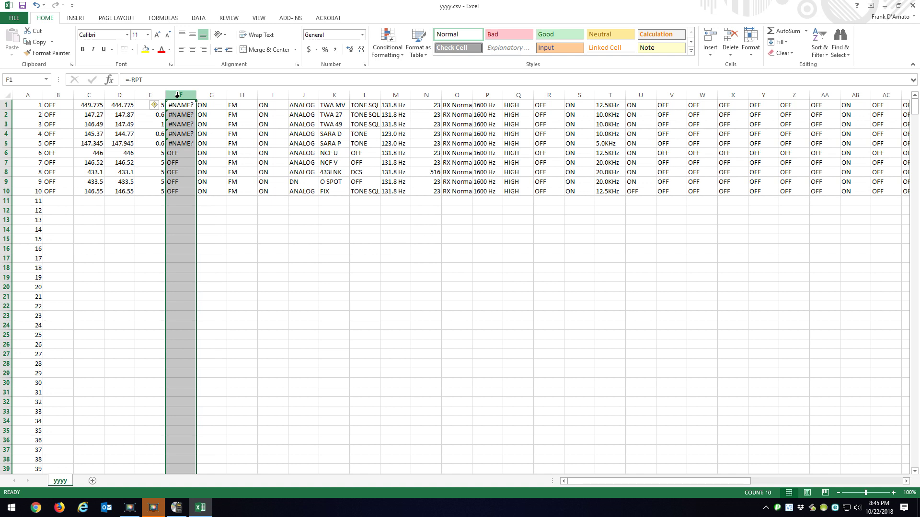
pyautogui.click(244, 277)
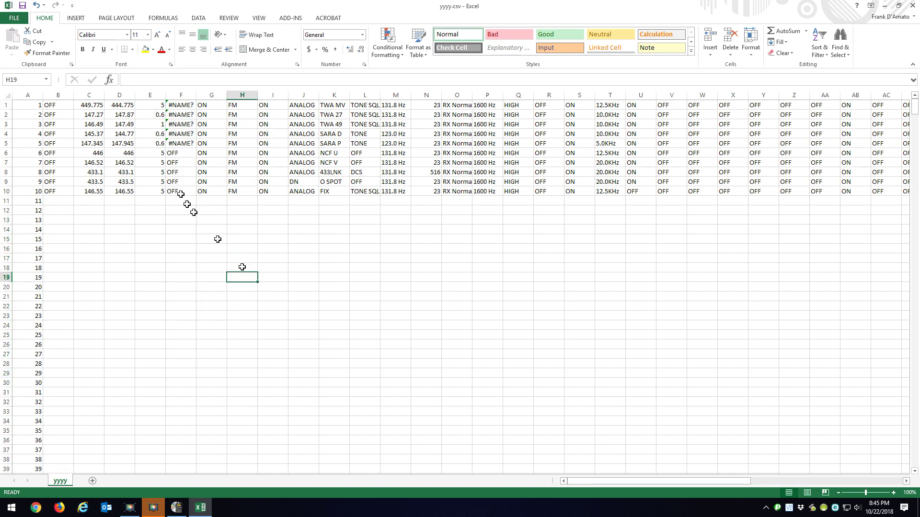
pyautogui.click(178, 106)
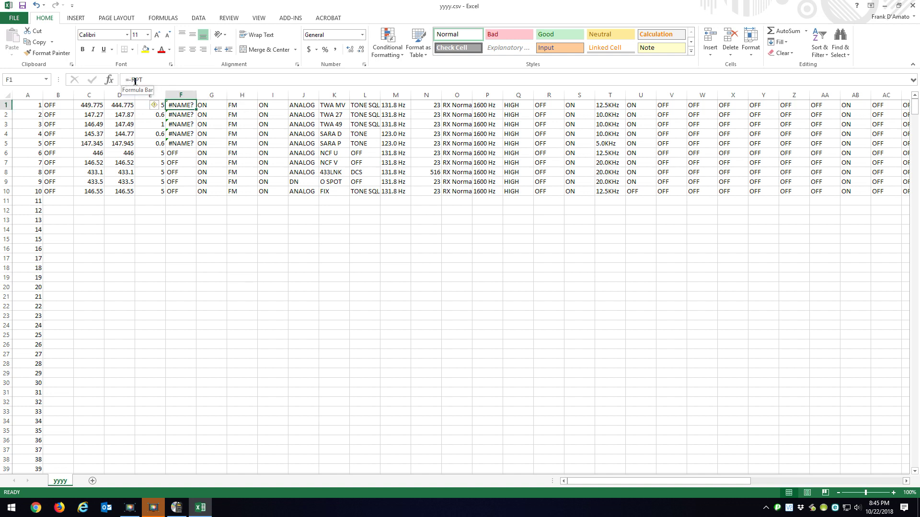
pyautogui.click(177, 115)
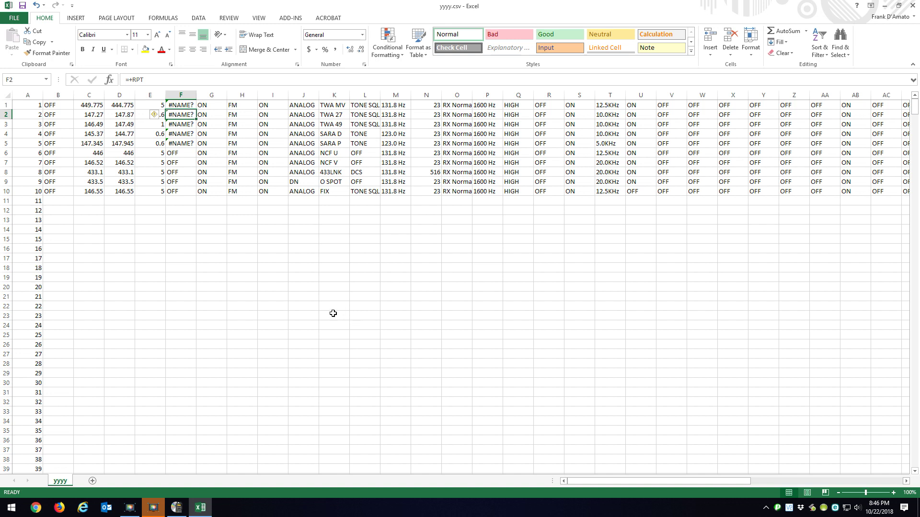
pyautogui.click(327, 308)
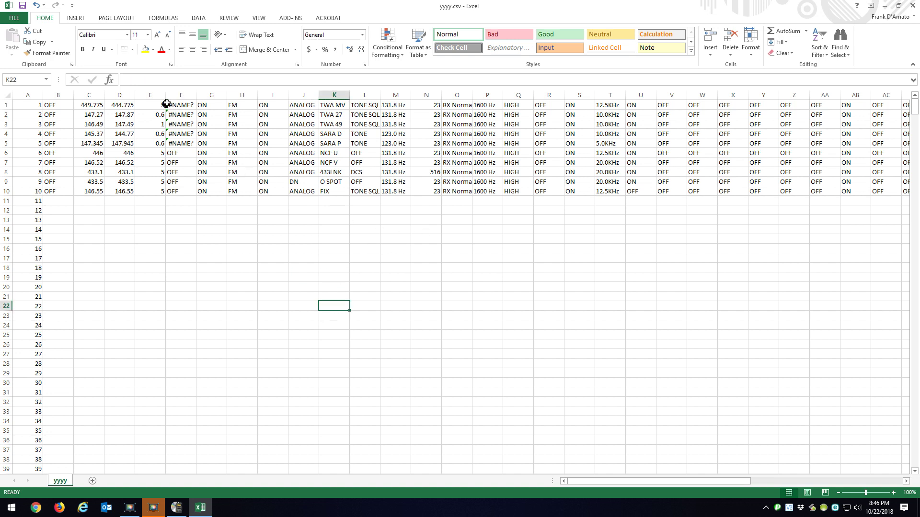
pyautogui.click(180, 96)
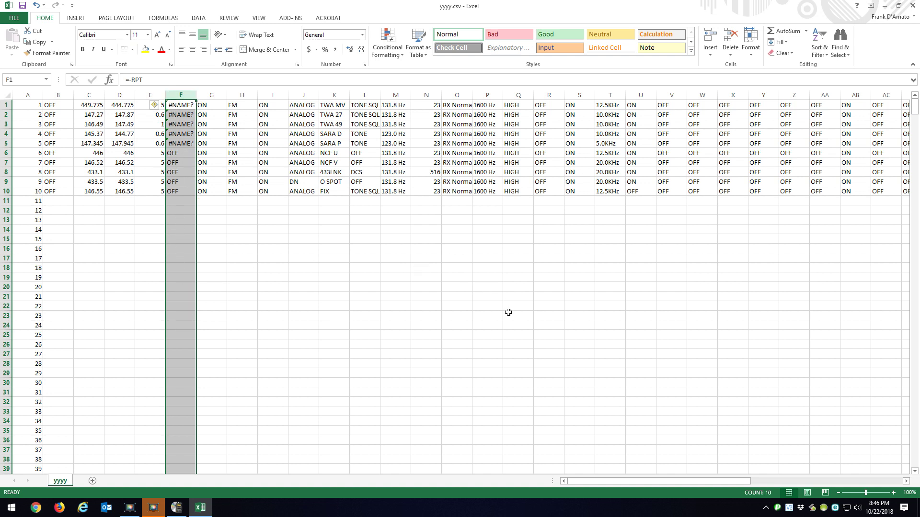
pyautogui.rightClick(184, 110)
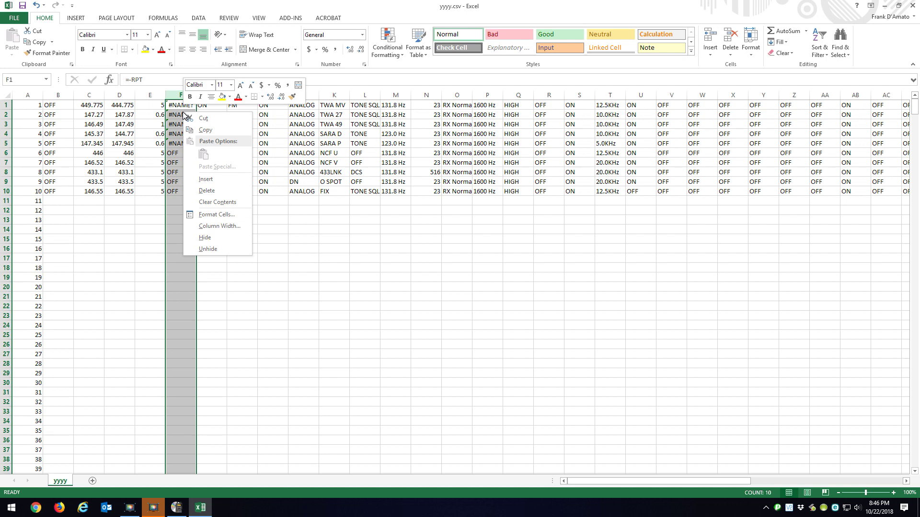
pyautogui.press('Escape')
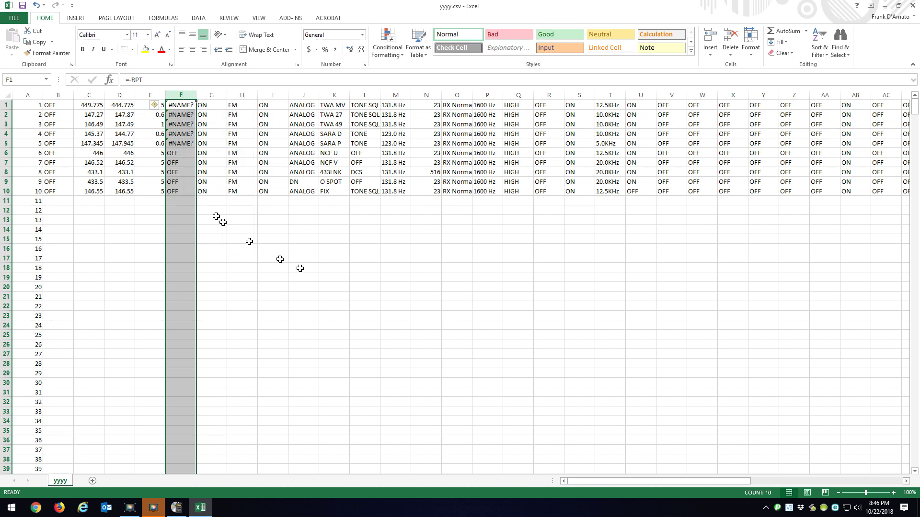
pyautogui.hotkey('ctrl', '1')
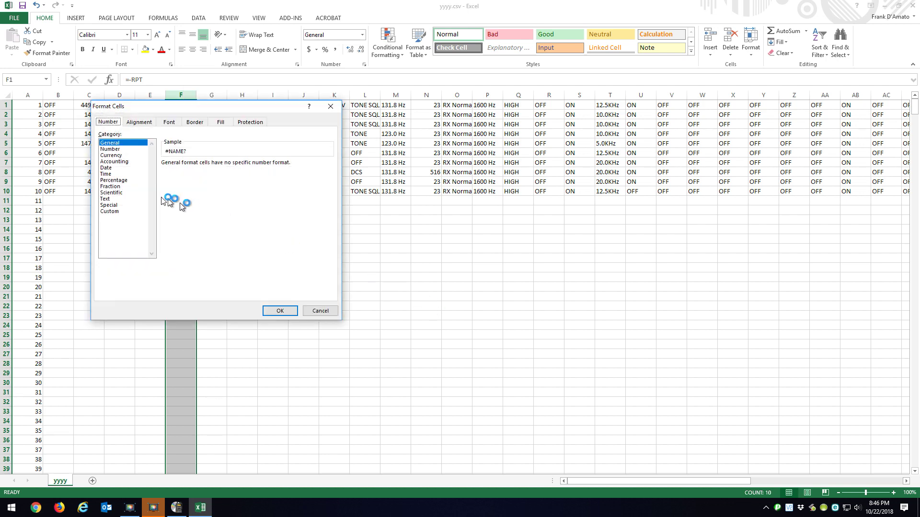
pyautogui.click(106, 200)
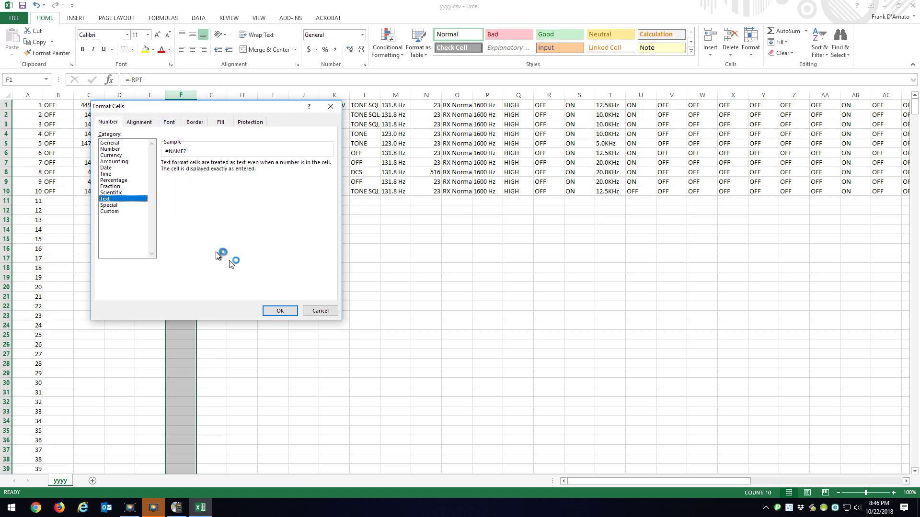
pyautogui.click(280, 311)
pyautogui.click(383, 382)
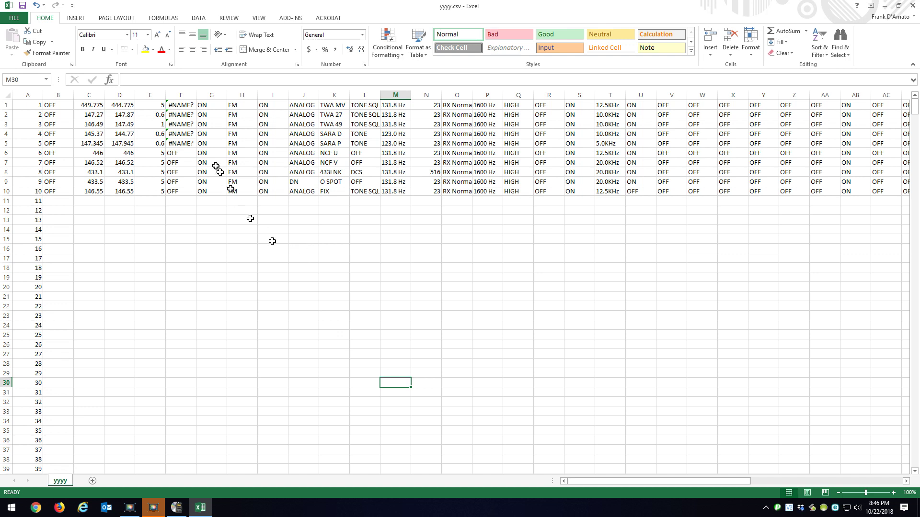
pyautogui.click(178, 105)
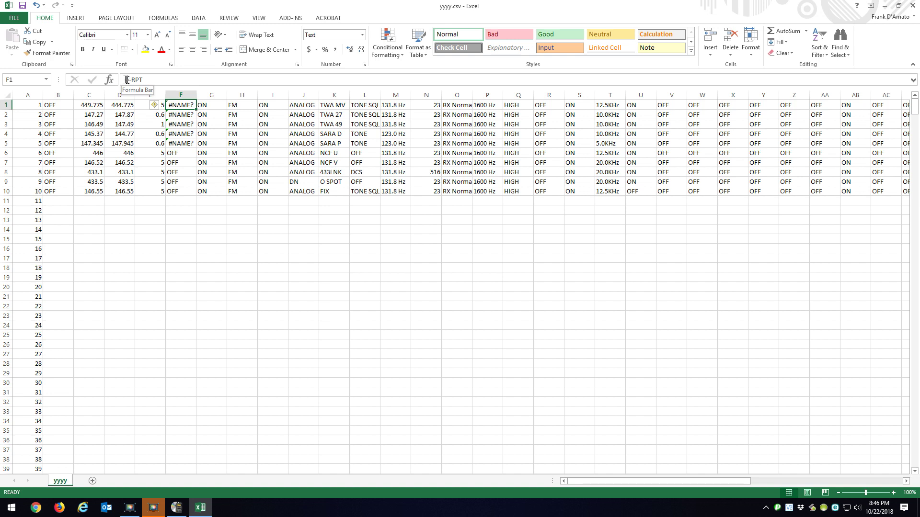
pyautogui.click(185, 124)
pyautogui.click(184, 143)
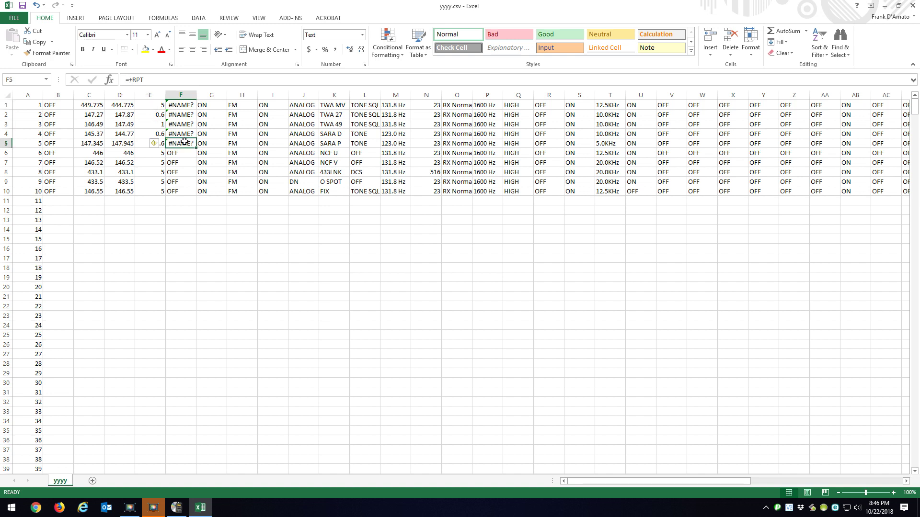
pyautogui.click(210, 287)
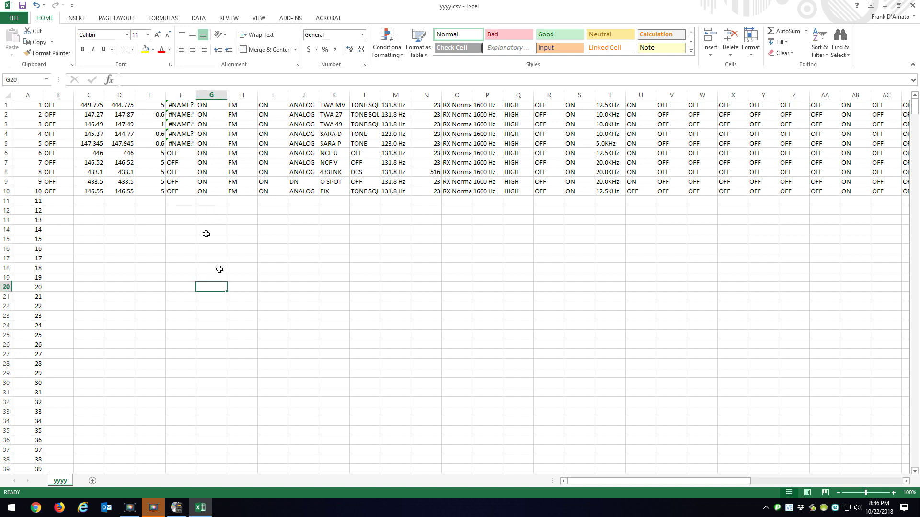
pyautogui.click(177, 95)
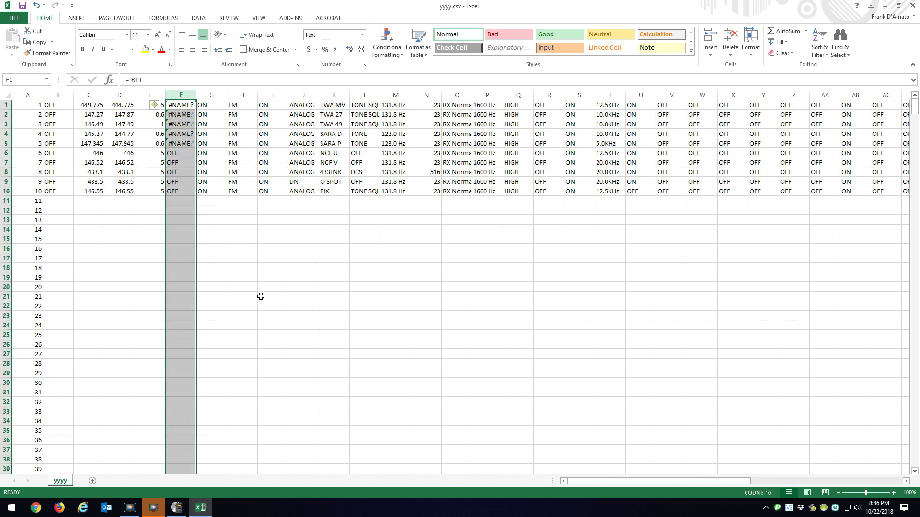
pyautogui.click(847, 57)
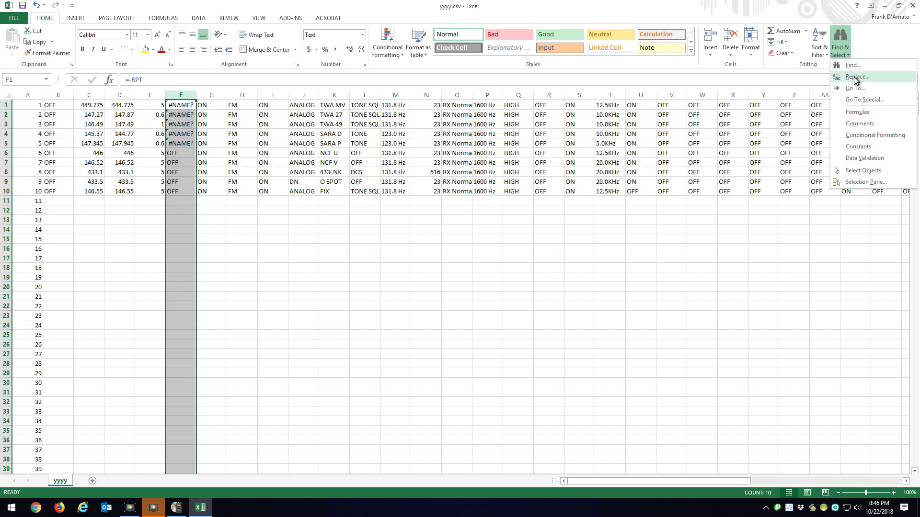
# - Replace all '=' with nothing so column F shows plain +RPT/-RPT for channels 1–5
pyautogui.click(855, 77)
pyautogui.write('=')
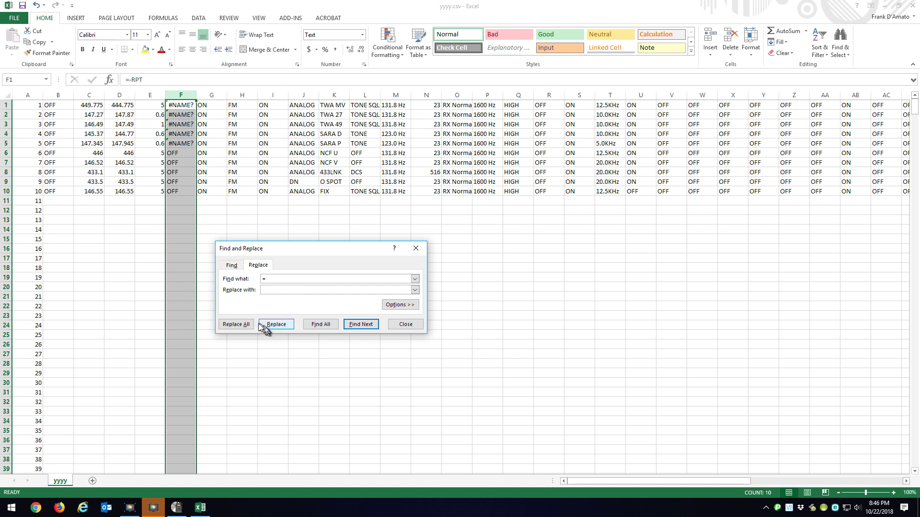
pyautogui.click(235, 326)
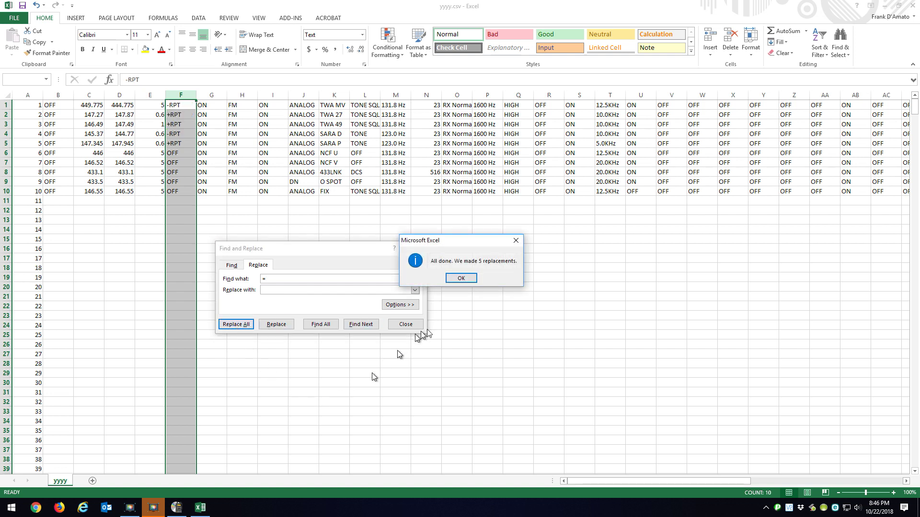
pyautogui.click(460, 279)
pyautogui.click(406, 324)
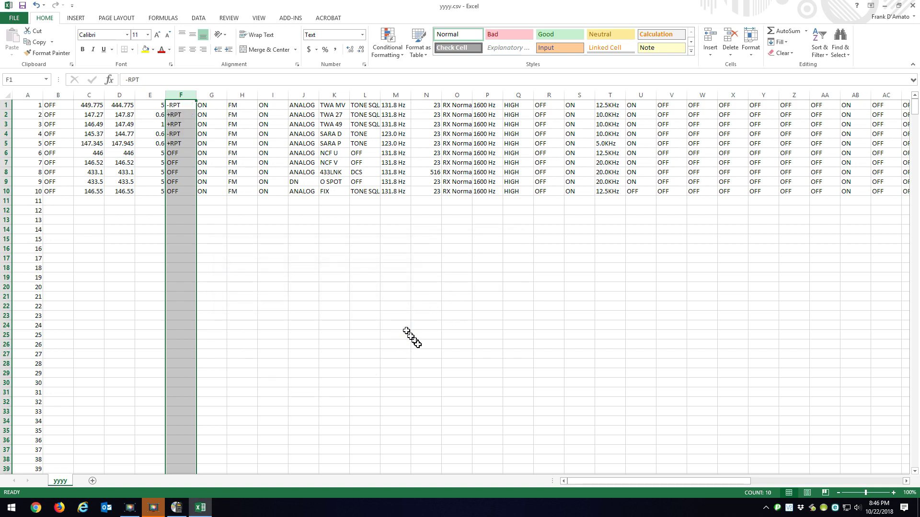
pyautogui.click(263, 262)
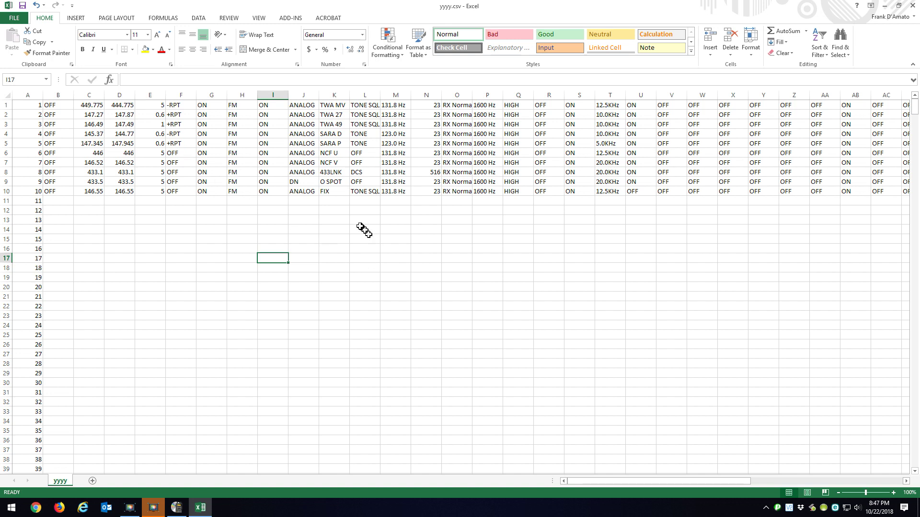
pyautogui.click(332, 192)
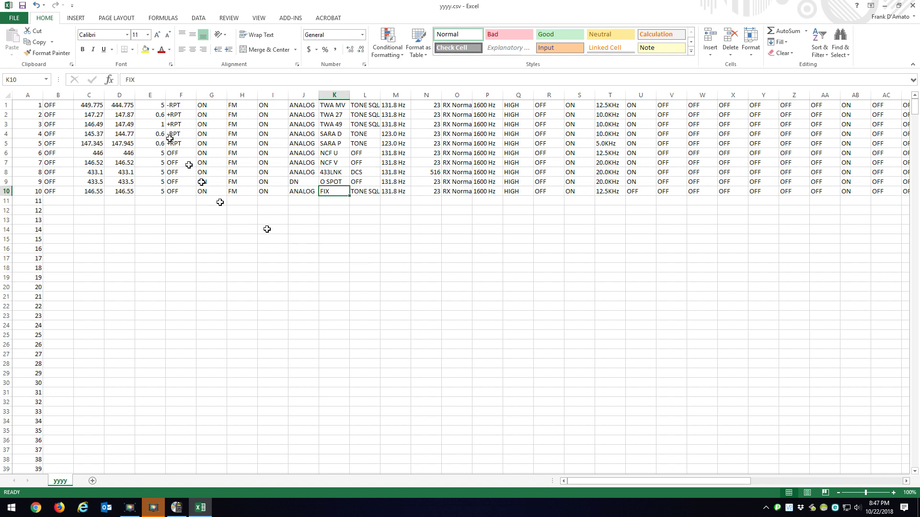
# - Save yyyy.csv keeping CSV format and close Excel without saving again
pyautogui.click(23, 6)
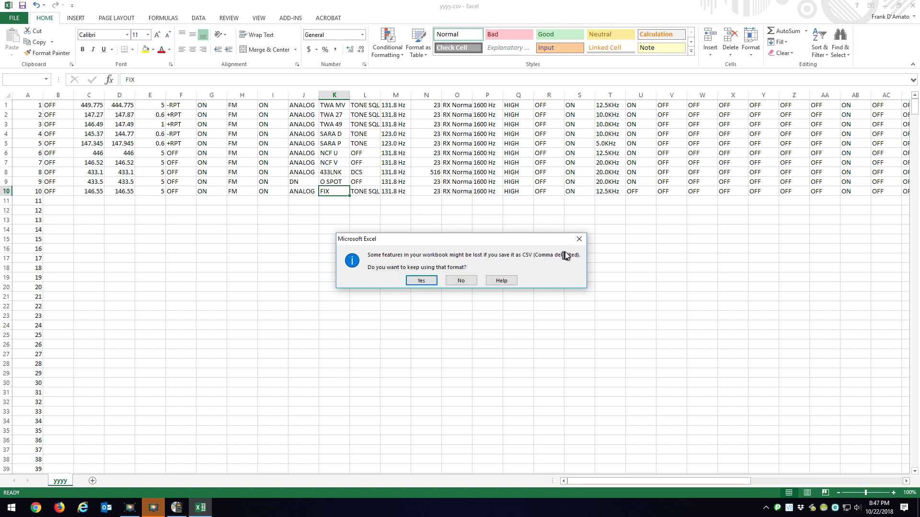
pyautogui.click(421, 281)
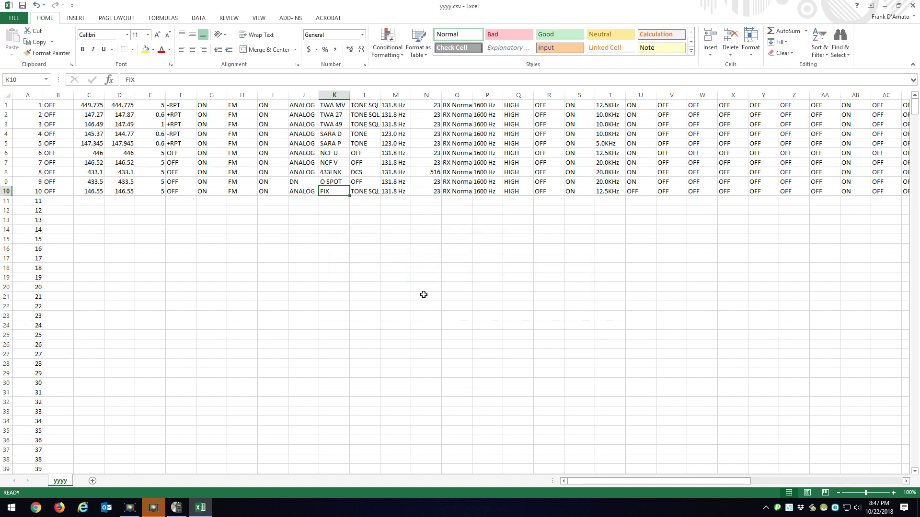
pyautogui.click(910, 6)
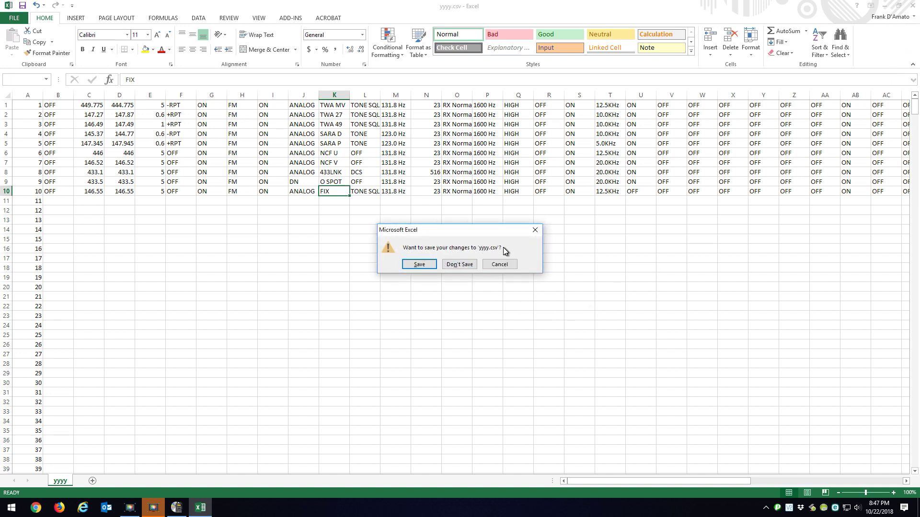
pyautogui.click(460, 265)
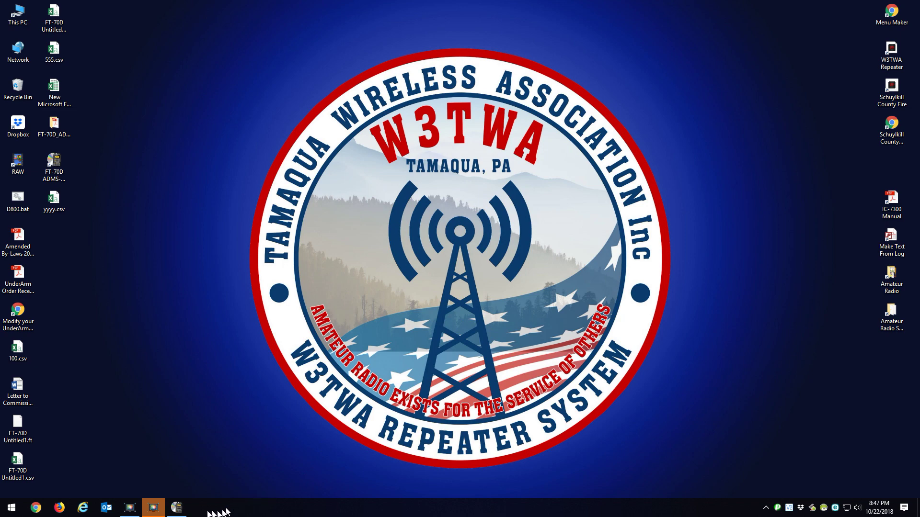
# - Restore the programmer, maximize the Untitled1 table and start a CSV import
pyautogui.rightClick(179, 505)
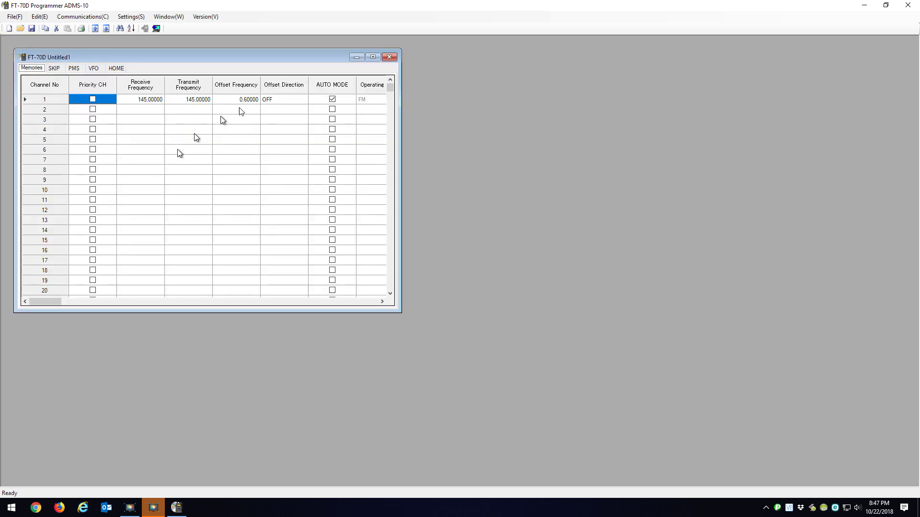
pyautogui.click(374, 58)
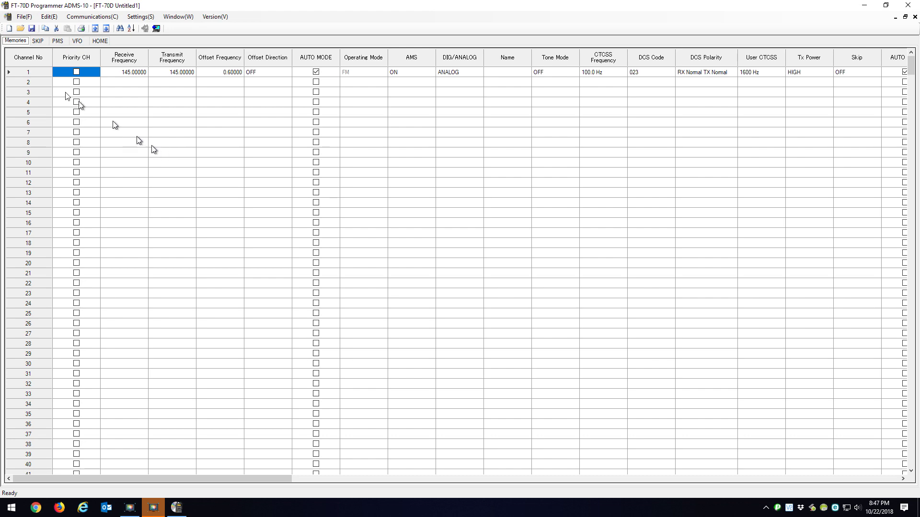
pyautogui.click(23, 16)
pyautogui.click(44, 85)
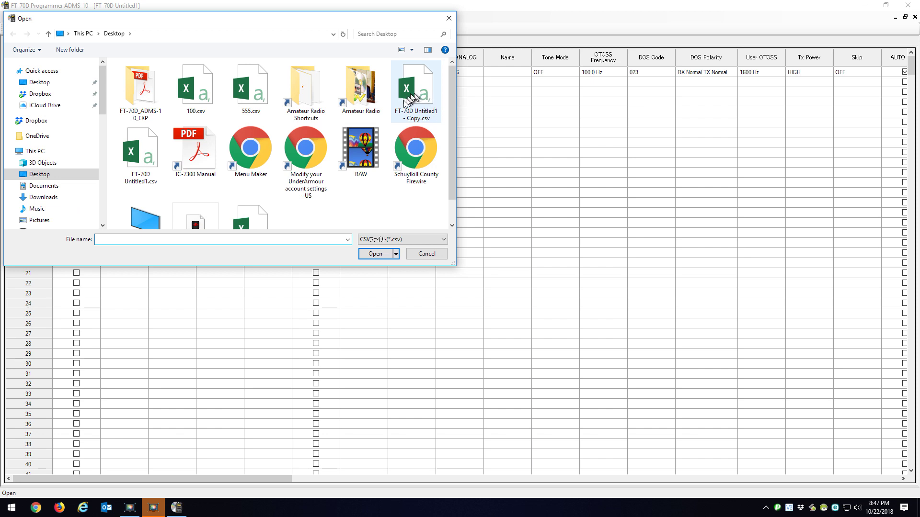
pyautogui.moveTo(452, 139); pyautogui.dragTo(454, 180)
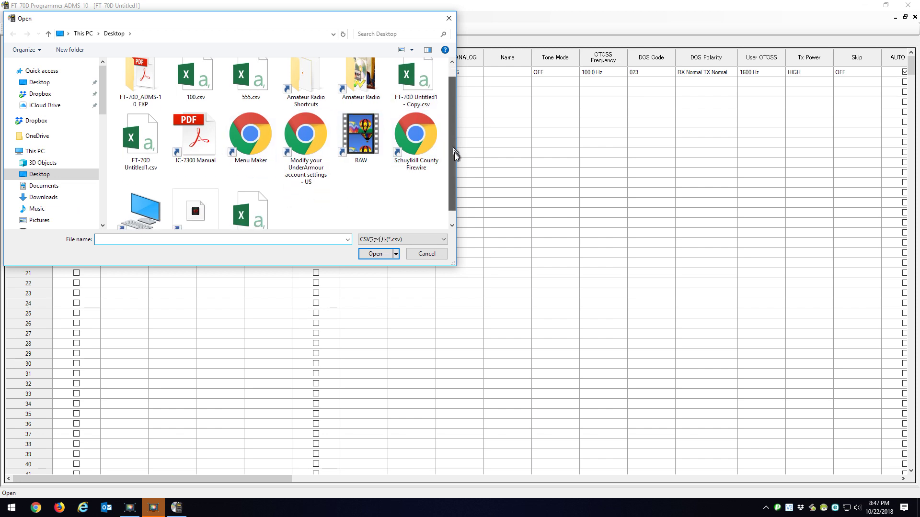
# - Import yyyy.csv, filling ten channels with ±RPT offsets and channel 10 named FIX
pyautogui.click(252, 209)
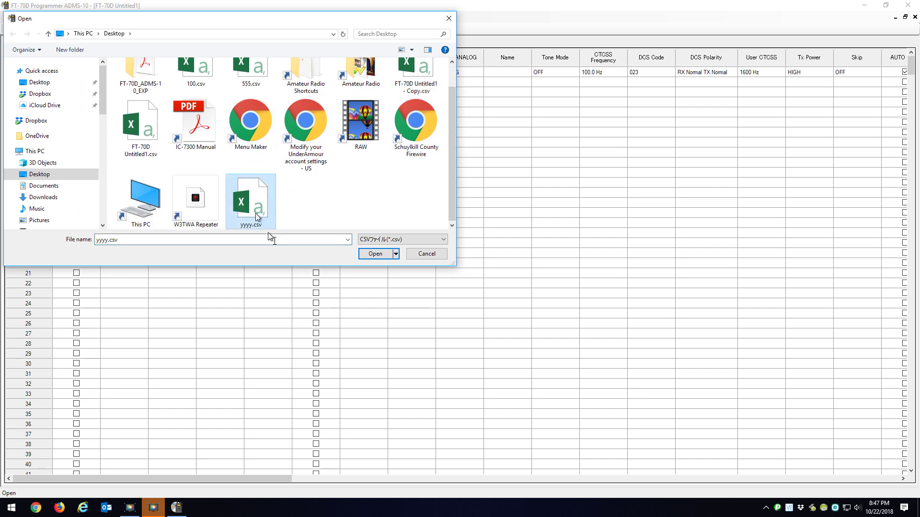
pyautogui.click(376, 255)
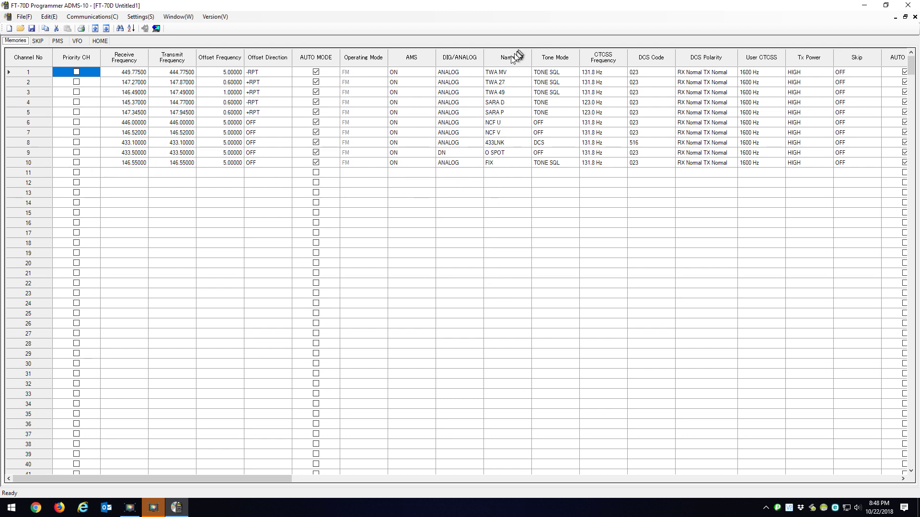
pyautogui.click(494, 167)
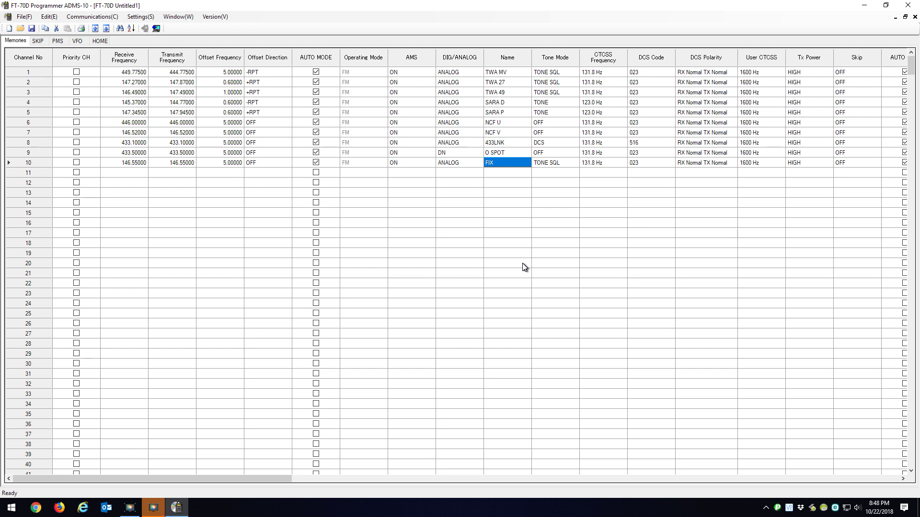